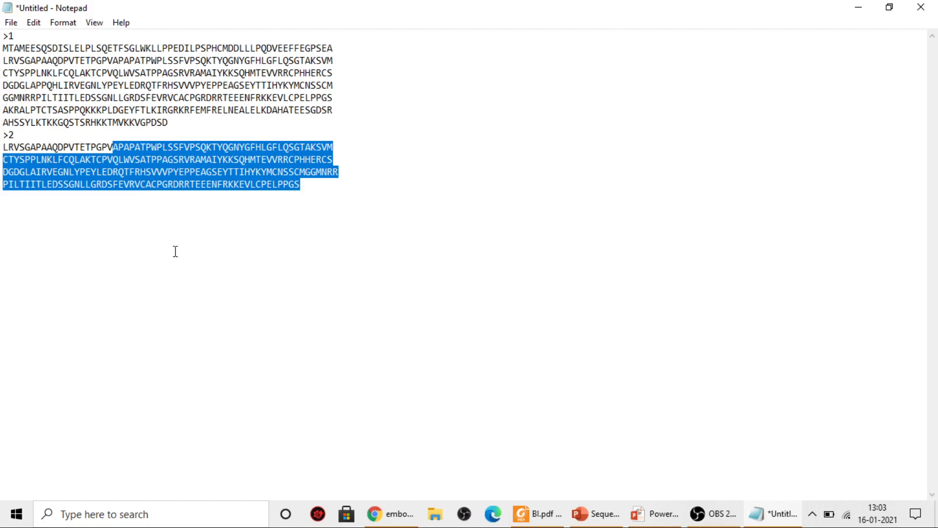
Switch to Chrome and open the EMBL-EBI EMBOSS programs page from the Google results for emboss.
left_click(176, 251)
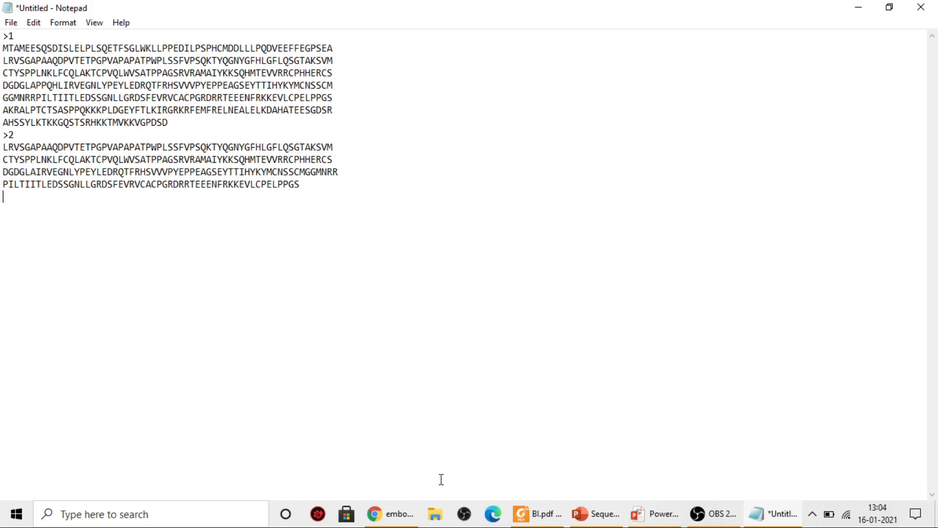
left_click(398, 516)
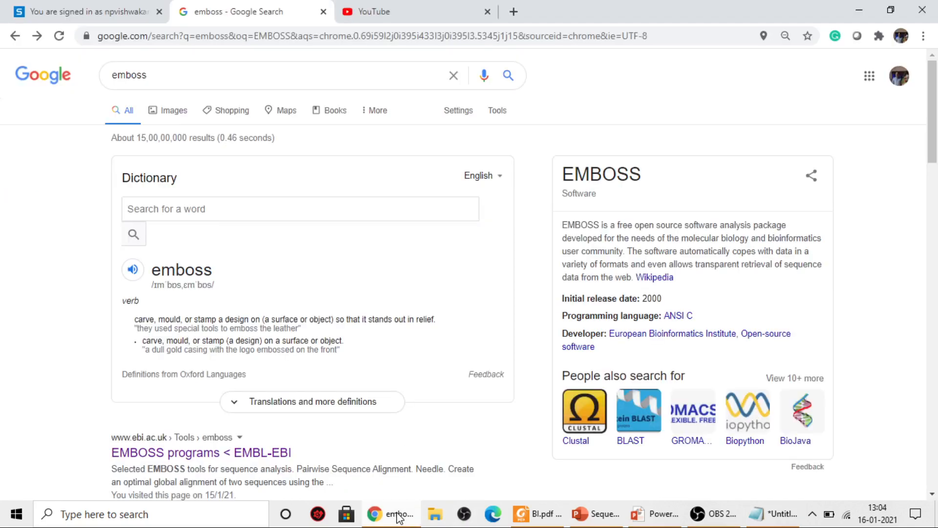
left_click(171, 76)
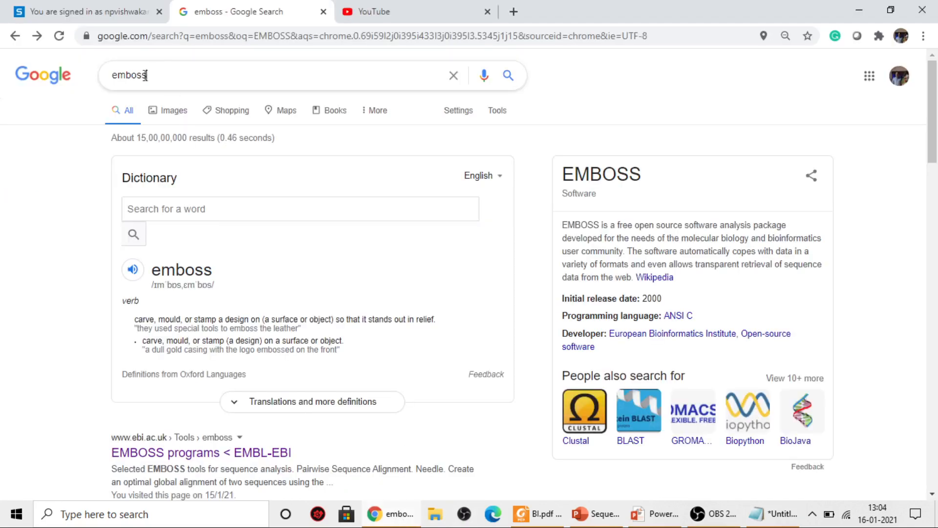
left_click_drag(148, 77, 102, 77)
scroll(239, 241, "down", 3)
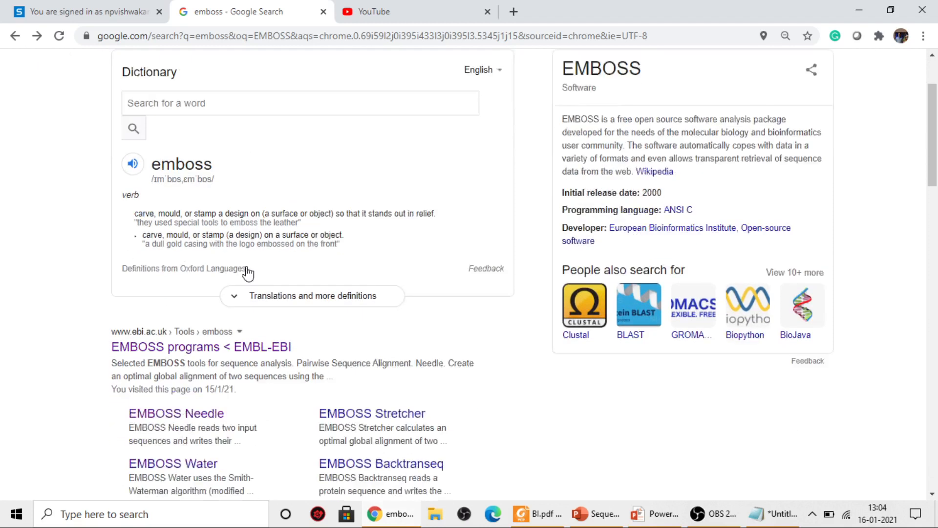
left_click(181, 317)
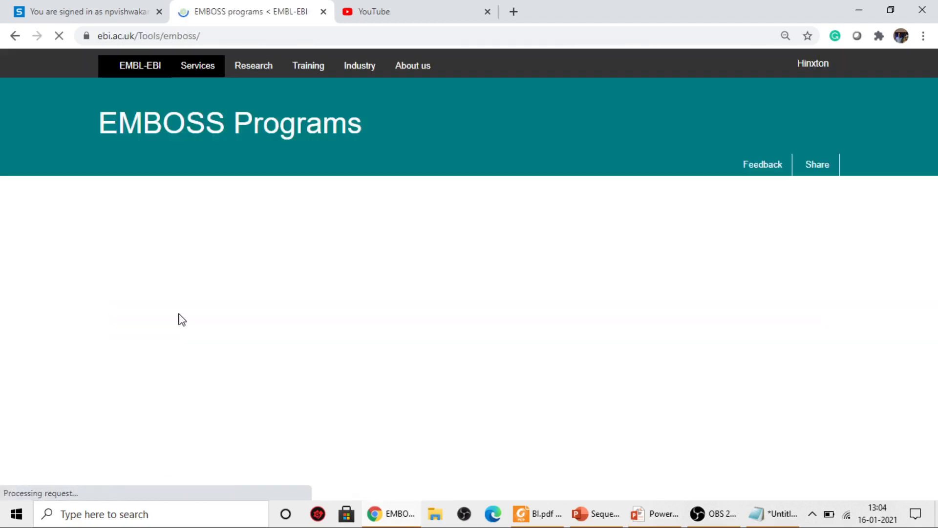
Launch the Water local alignment tool in a new browser tab and bring that tab up.
scroll(287, 293, "down", 6)
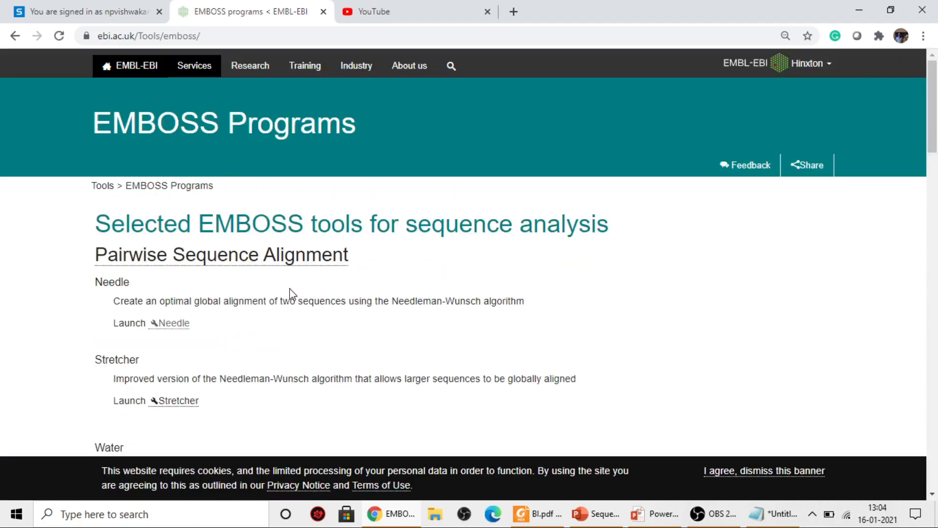
scroll(292, 293, "down", 3)
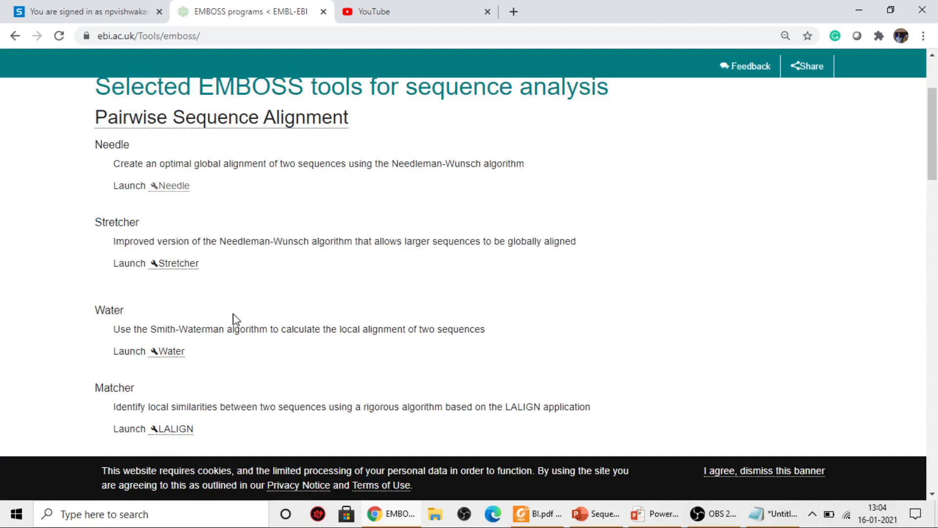
right_click(170, 356)
left_click(180, 362)
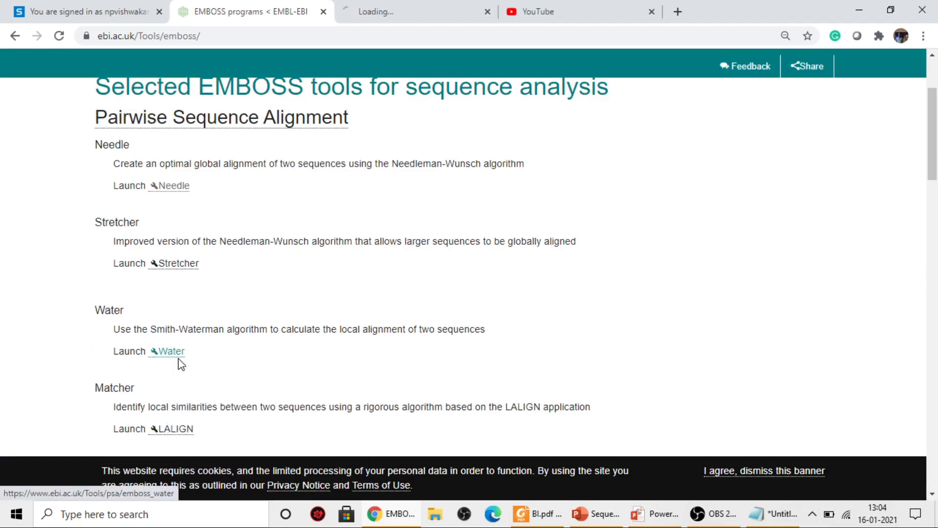
left_click(388, 6)
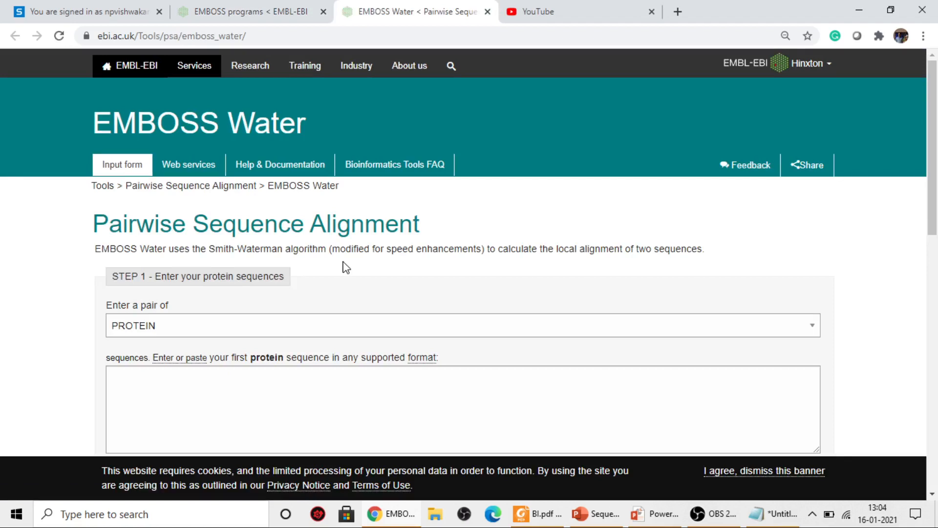
Choose PROTEIN as the type of the sequence pair in the EMBOSS Water form.
scroll(367, 274, "down", 3)
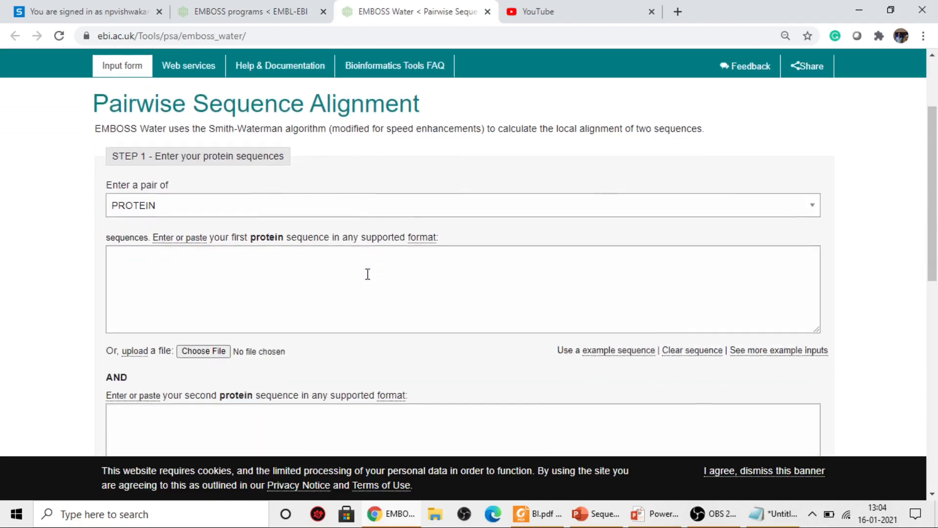
left_click(196, 190)
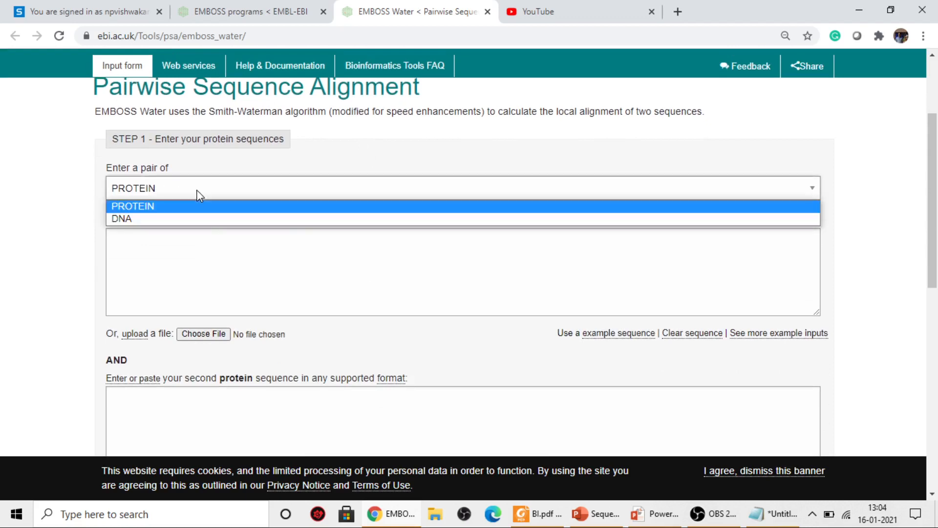
left_click(170, 209)
Copy sequence >1 with its header from Notepad into the first protein sequence field of the EMBOSS Water form.
left_click(176, 239)
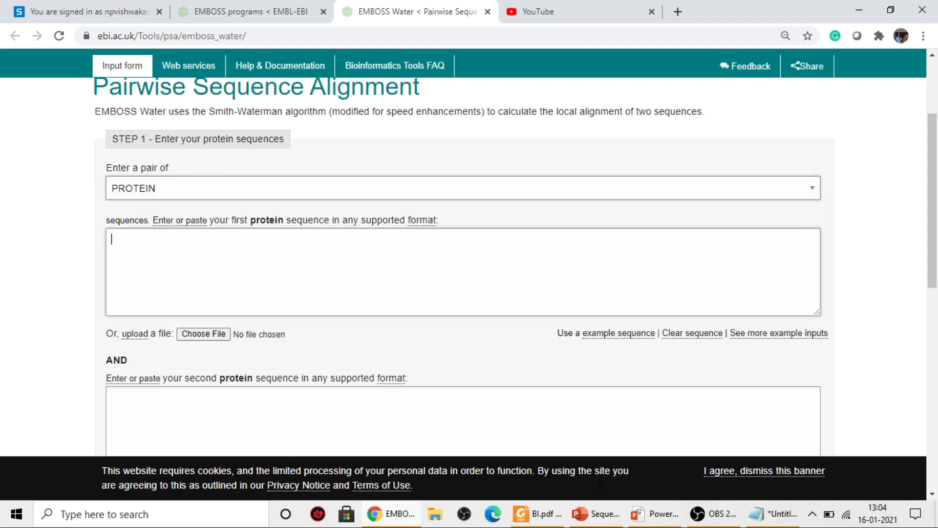
left_click(774, 514)
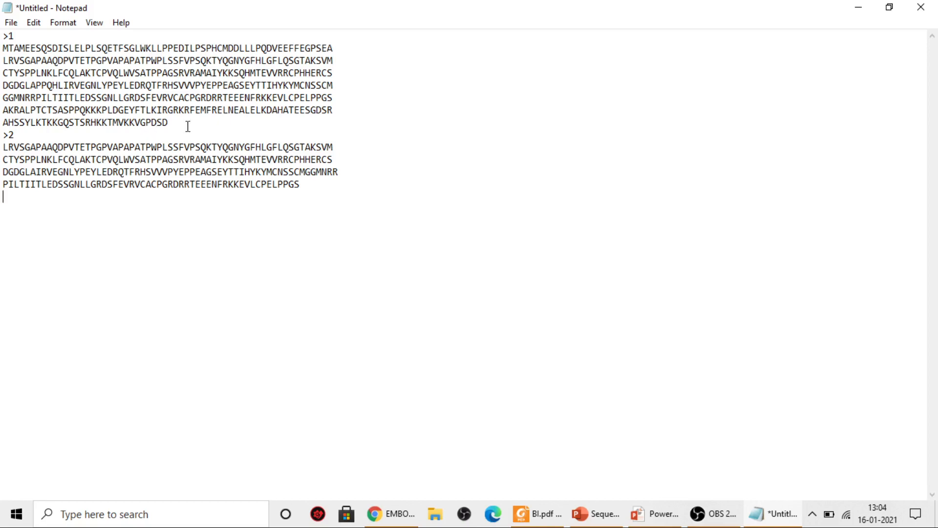
left_click_drag(188, 126, 2, 37)
key("ctrl+c")
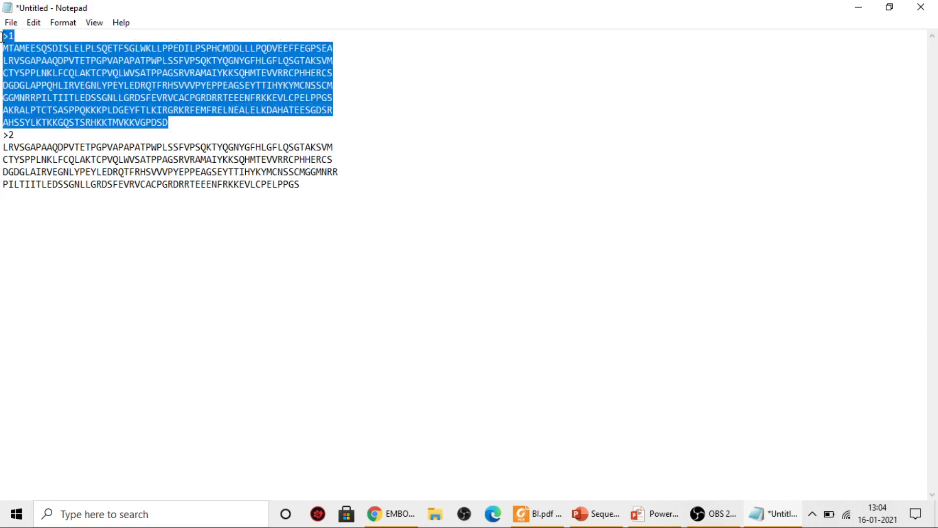
left_click(394, 514)
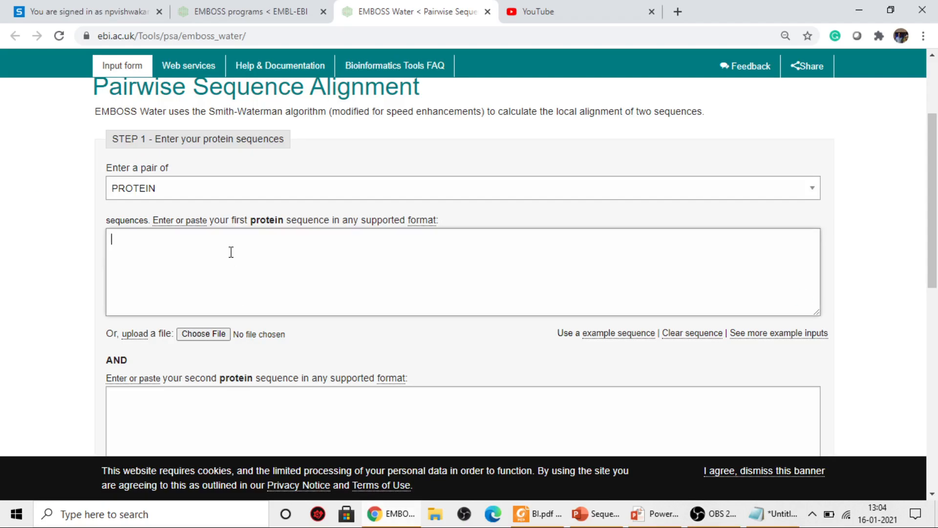
key("ctrl+v")
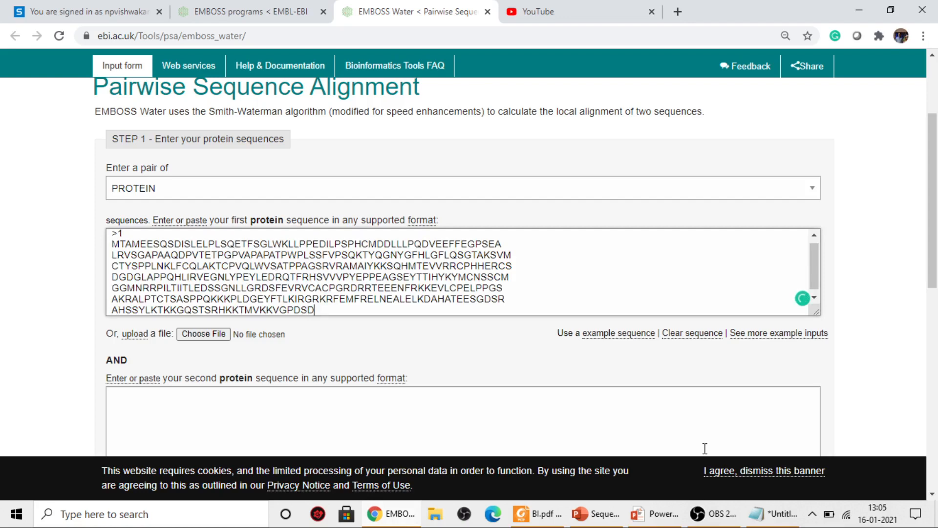
Copy sequence >2 with its header from Notepad into the second protein sequence field of the EMBOSS Water form.
key("alt+Tab")
left_click_drag(315, 226, 2, 136)
key("ctrl+c")
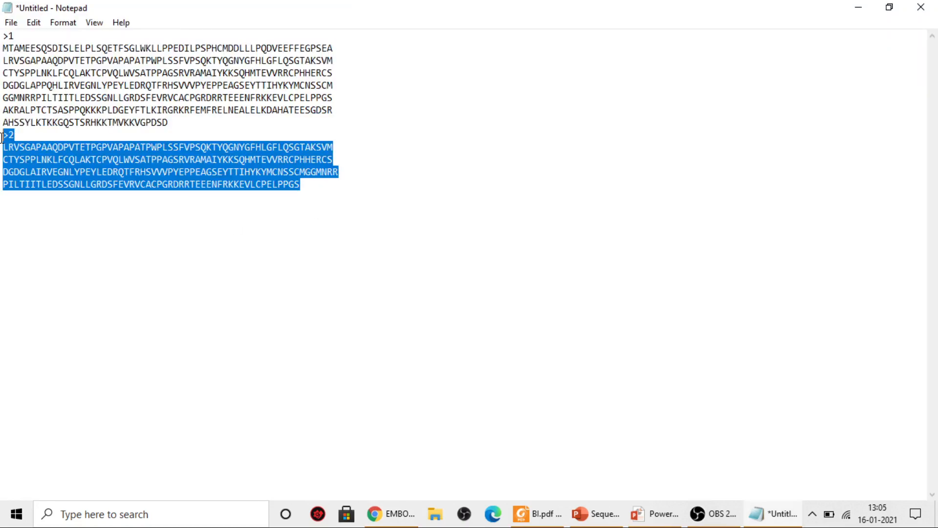
left_click(375, 513)
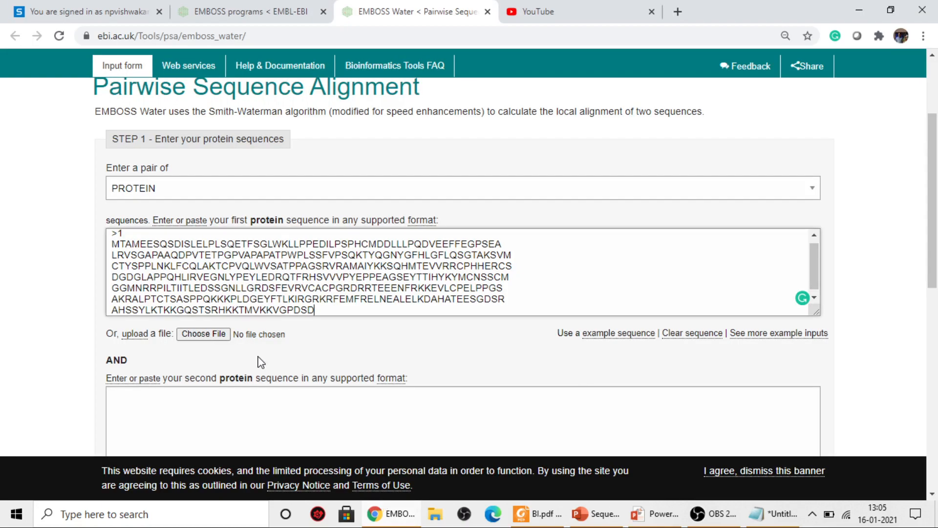
scroll(261, 362, "down", 1)
left_click(203, 341)
key("ctrl+v")
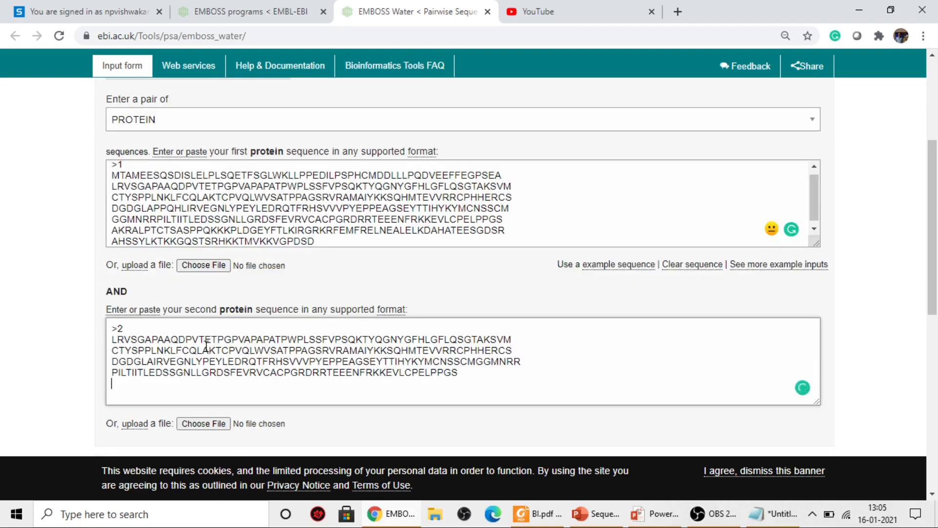
Submit the alignment job with the output format pair and the default options.
scroll(461, 381, "down", 4)
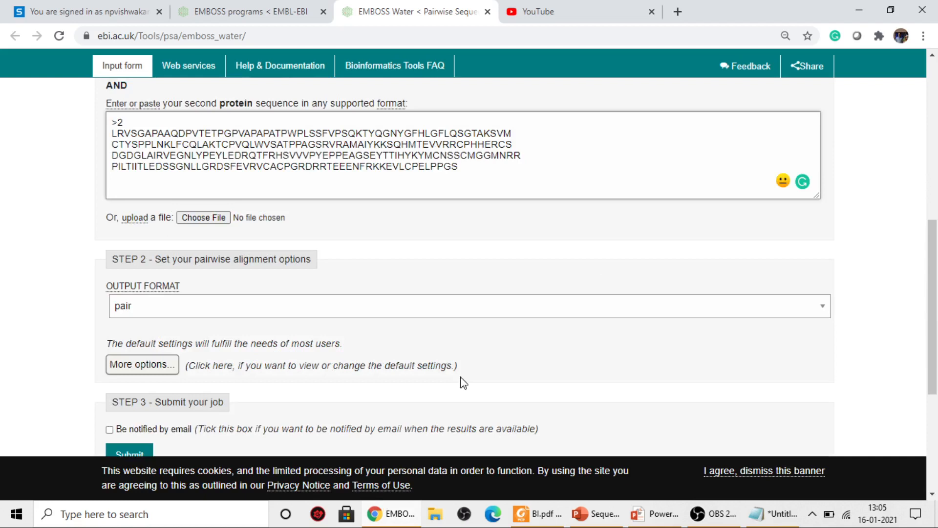
scroll(463, 383, "down", 3)
left_click(140, 320)
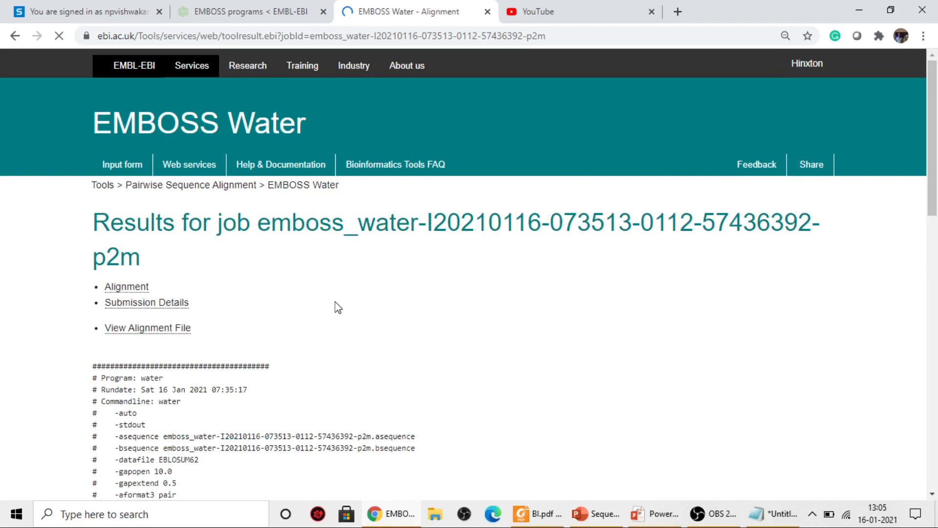
Examine the result report's alignment parameters, gap and extend penalties, and alignment length.
scroll(198, 260, "down", 5)
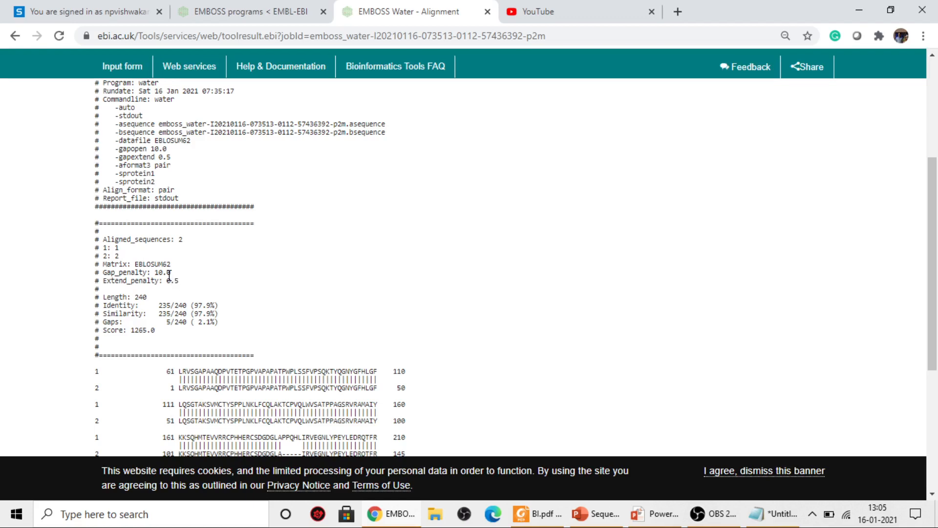
left_click_drag(168, 274, 180, 282)
scroll(218, 289, "down", 2)
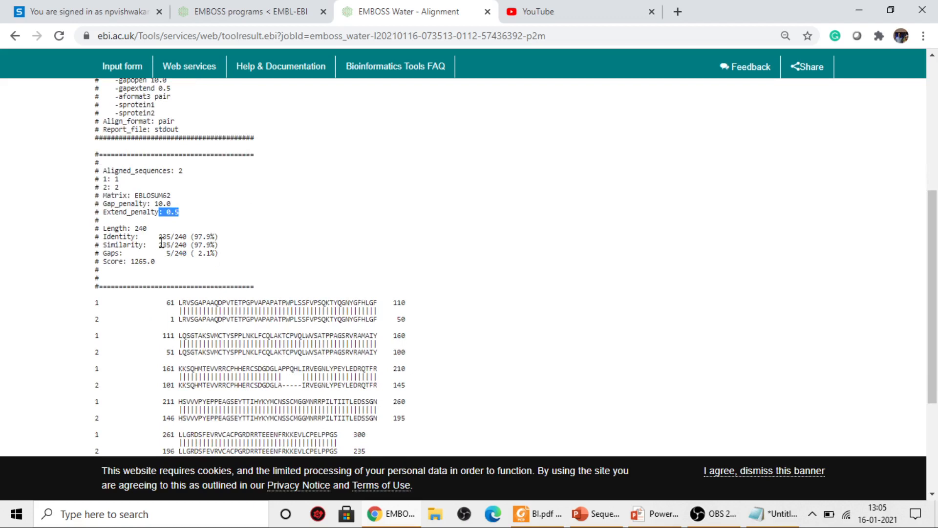
left_click_drag(147, 229, 136, 230)
scroll(331, 233, "down", 1)
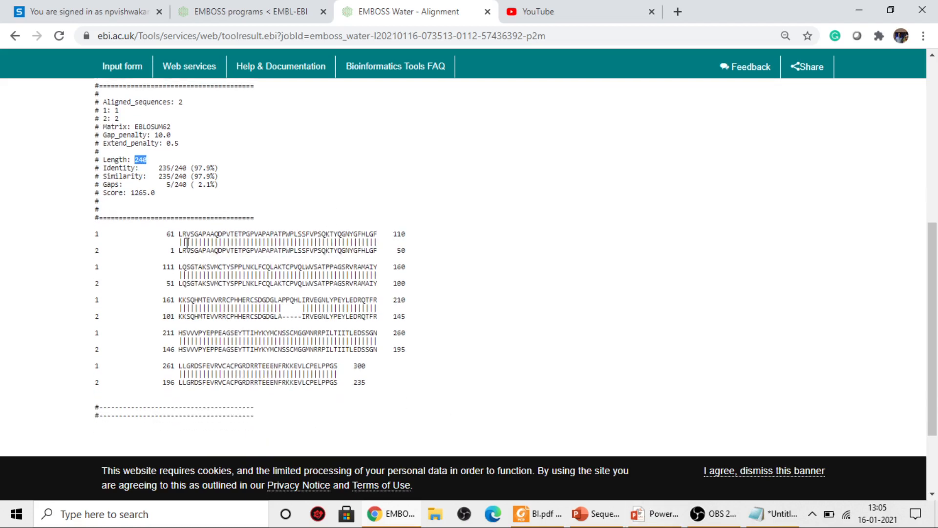
Examine the start and end positions of the aligned region, its gap, and the identity, similarity and gap percentages.
left_click_drag(179, 236, 350, 366)
left_click(359, 367)
left_click_drag(340, 382, 173, 345)
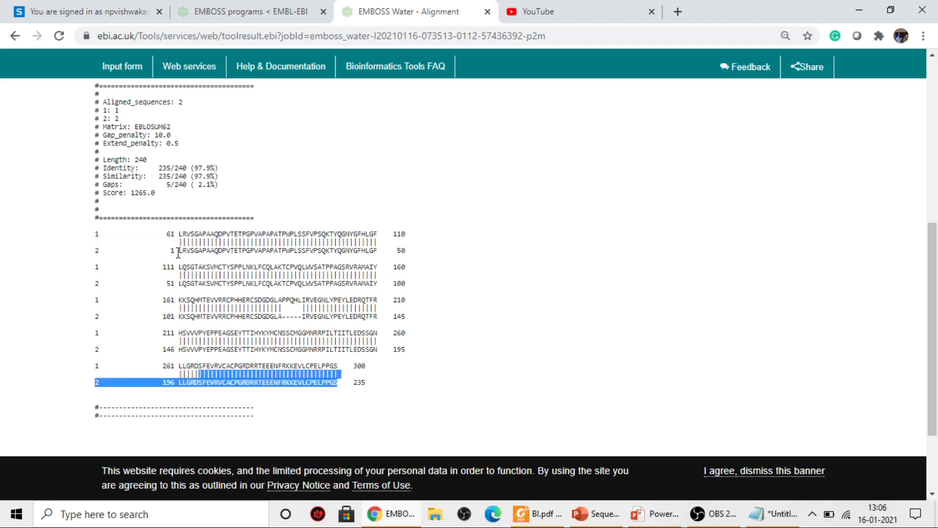
left_click_drag(175, 250, 362, 252)
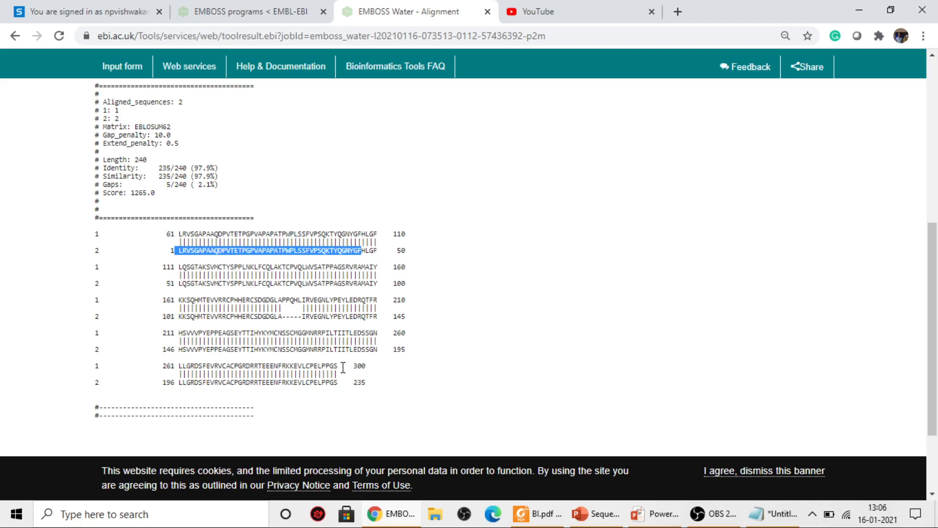
left_click_drag(335, 367, 367, 368)
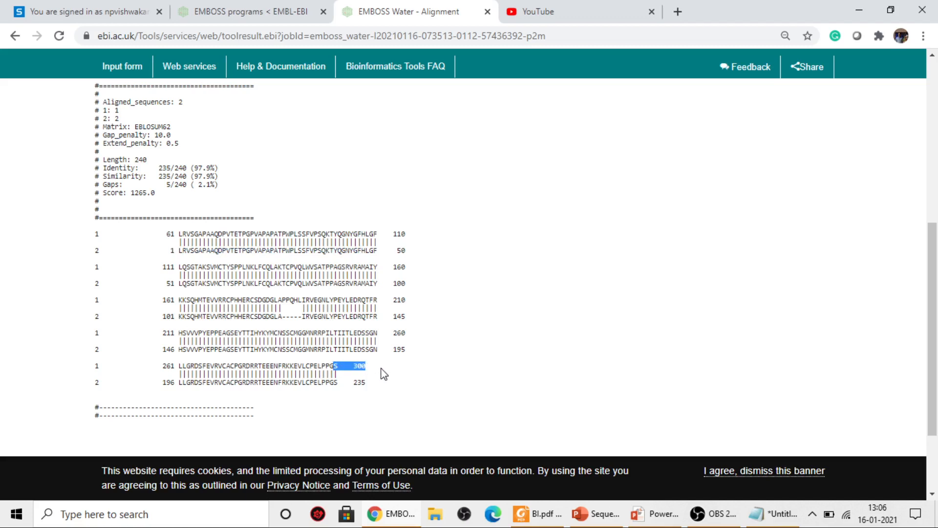
left_click(429, 389)
left_click_drag(283, 301, 303, 301)
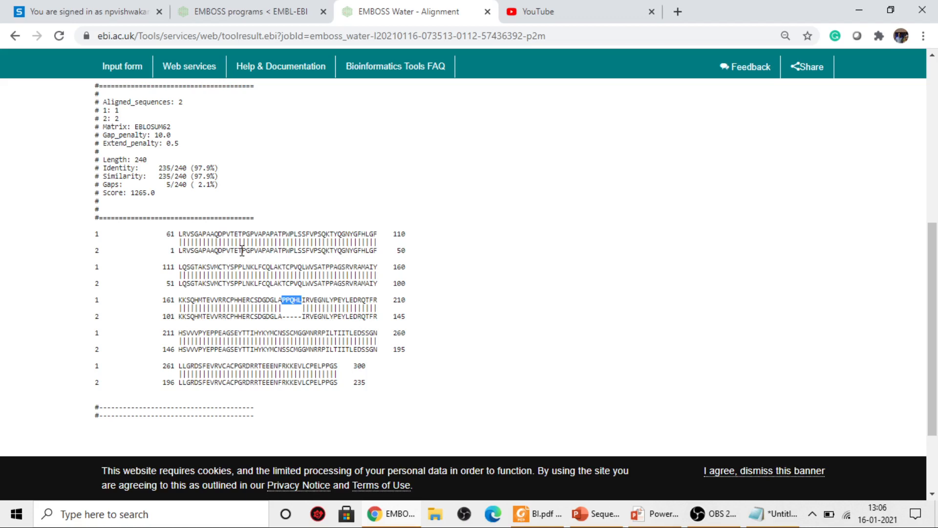
left_click_drag(298, 317, 283, 308)
left_click(294, 323)
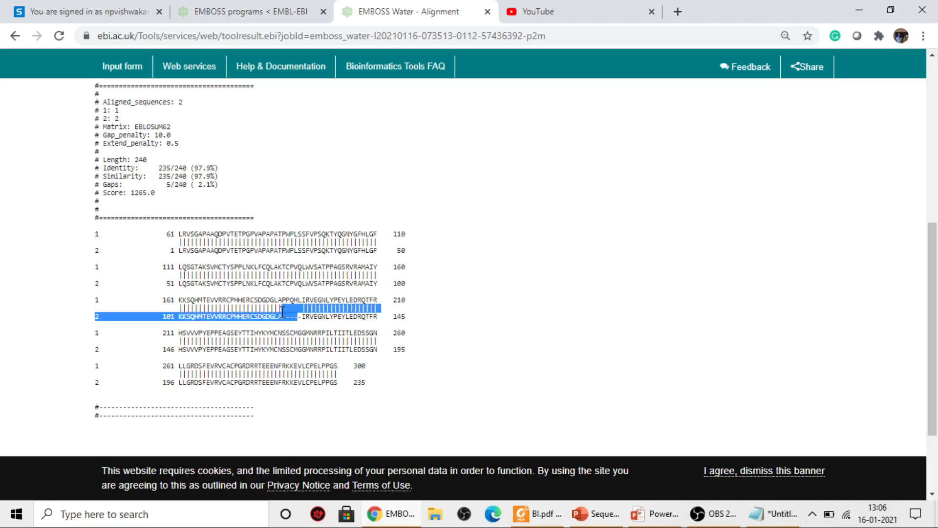
left_click_drag(202, 169, 225, 190)
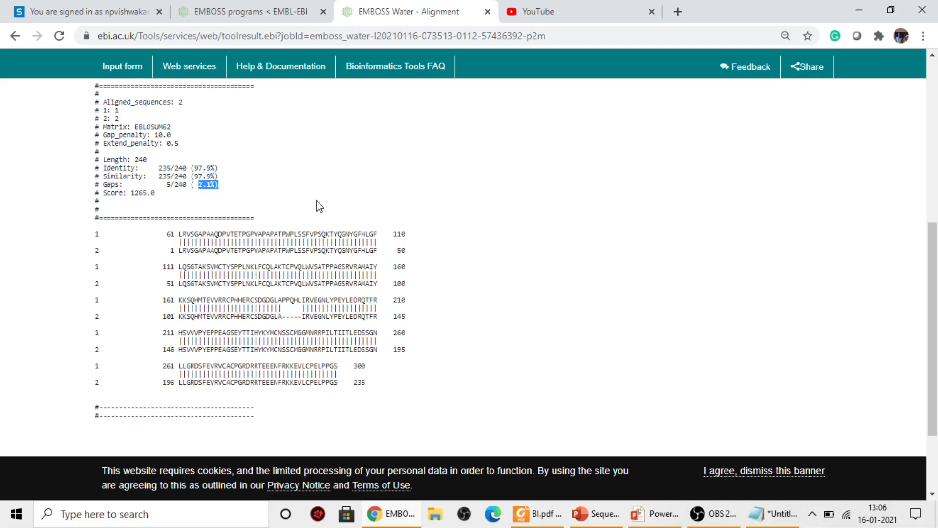